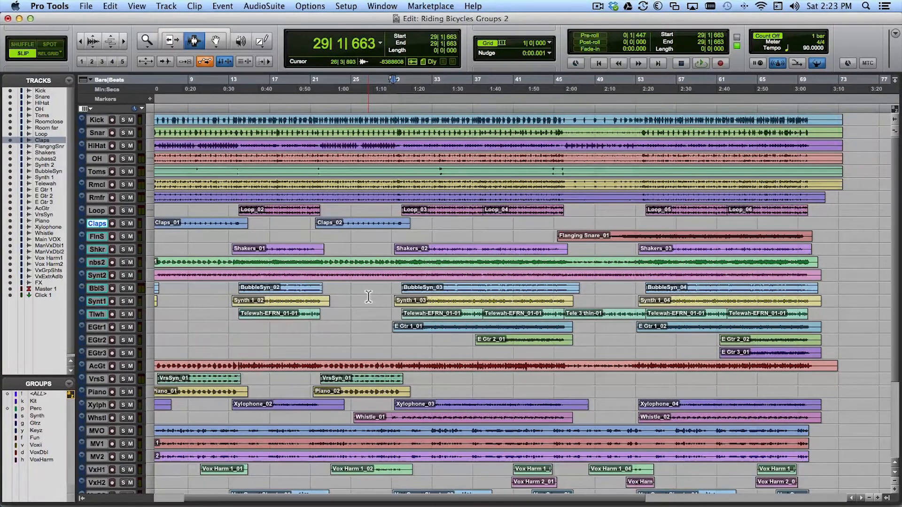
Look over the session's channel strips in the Mix window, from Kick through to Click 1.
{"action": "key", "text": "super+equal"}
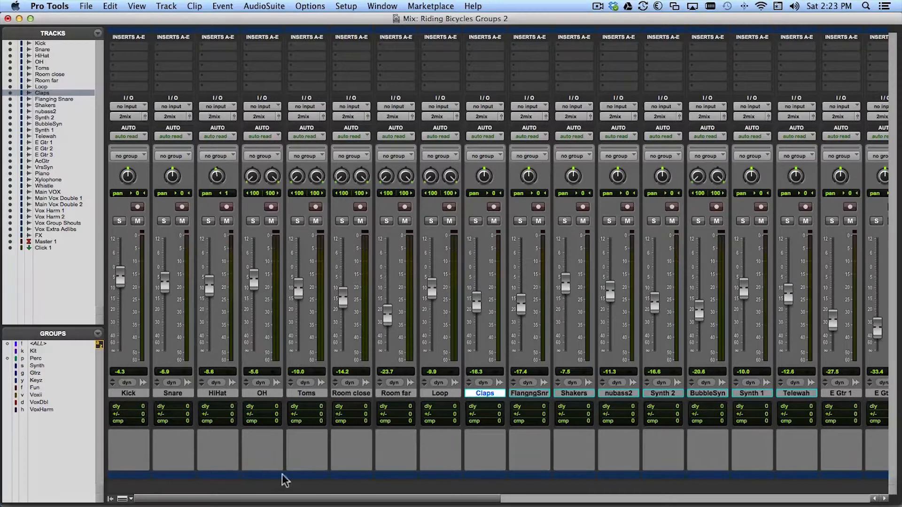
{"action": "scroll", "coordinate": [528, 457], "scroll_direction": "right", "scroll_amount": 10}
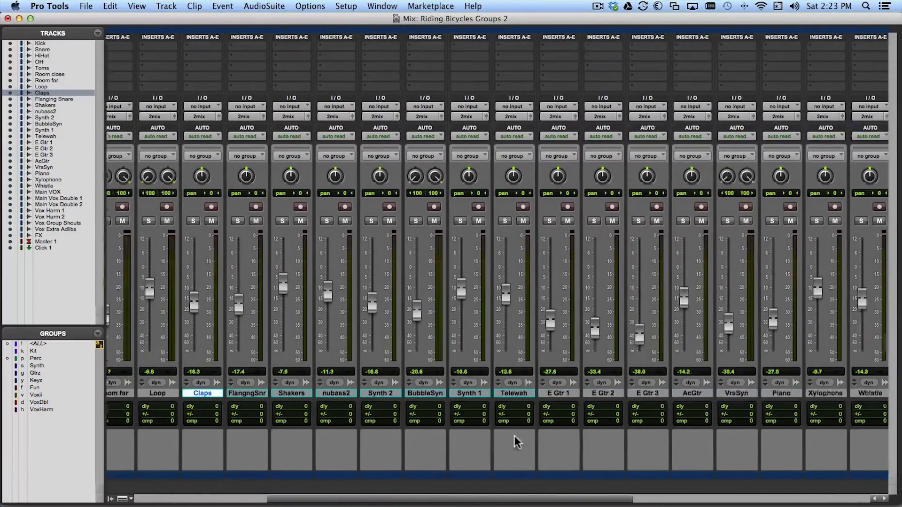
{"action": "scroll", "coordinate": [443, 455], "scroll_direction": "right", "scroll_amount": 5}
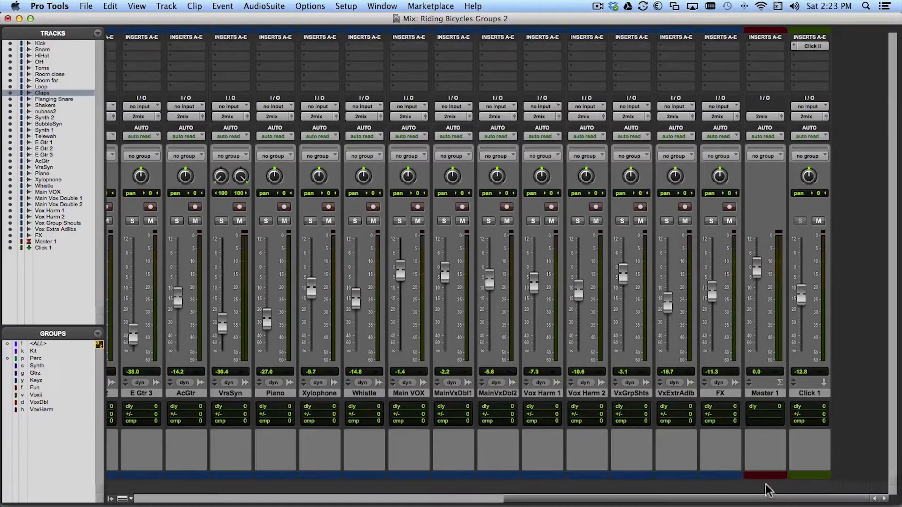
{"action": "scroll", "coordinate": [675, 473], "scroll_direction": "left", "scroll_amount": 15}
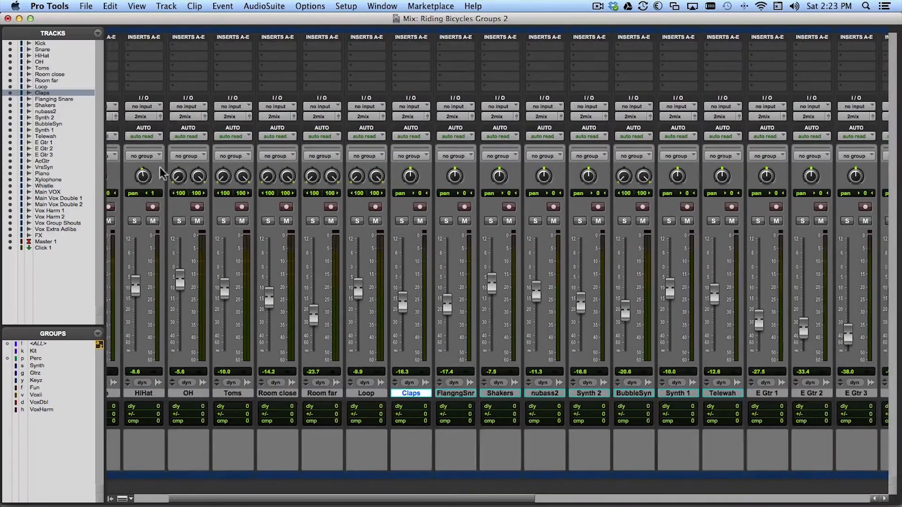
Set the default track color coding to Groups in the preferences and return to the Edit window at the song's start.
{"action": "left_click", "coordinate": [47, 6]}
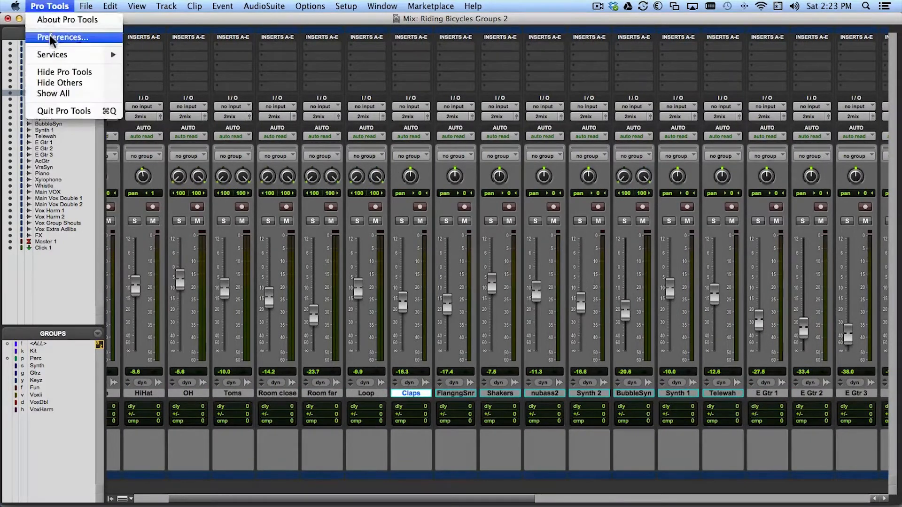
{"action": "left_click", "coordinate": [54, 38]}
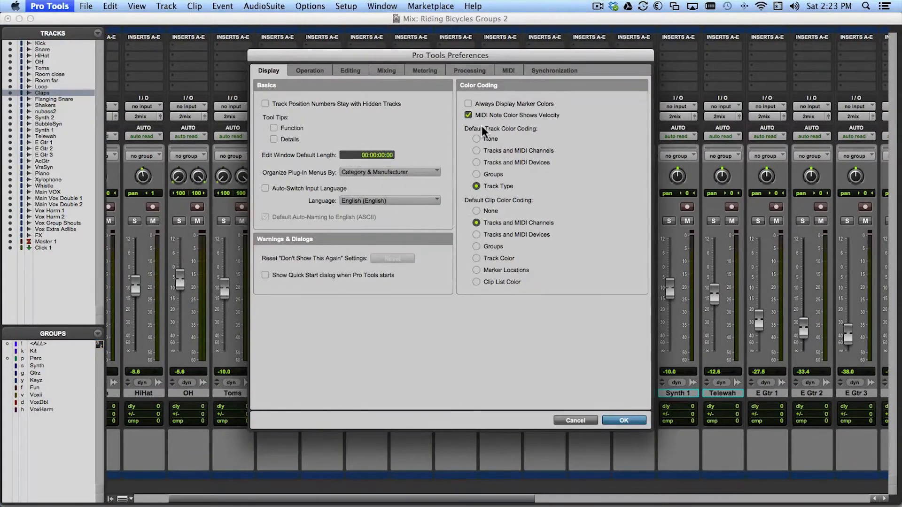
{"action": "left_click", "coordinate": [505, 175]}
{"action": "left_click", "coordinate": [630, 421]}
{"action": "key", "text": "super+equal"}
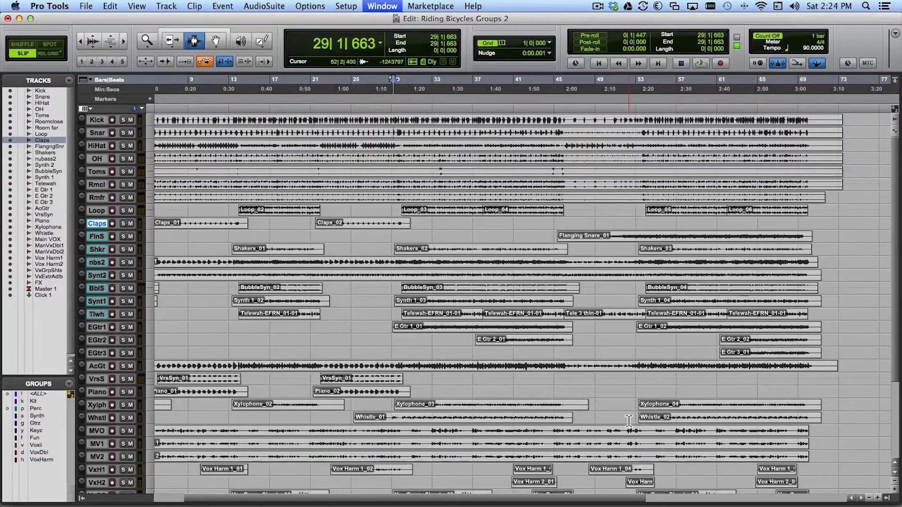
{"action": "scroll", "coordinate": [629, 421], "scroll_direction": "left", "scroll_amount": 2}
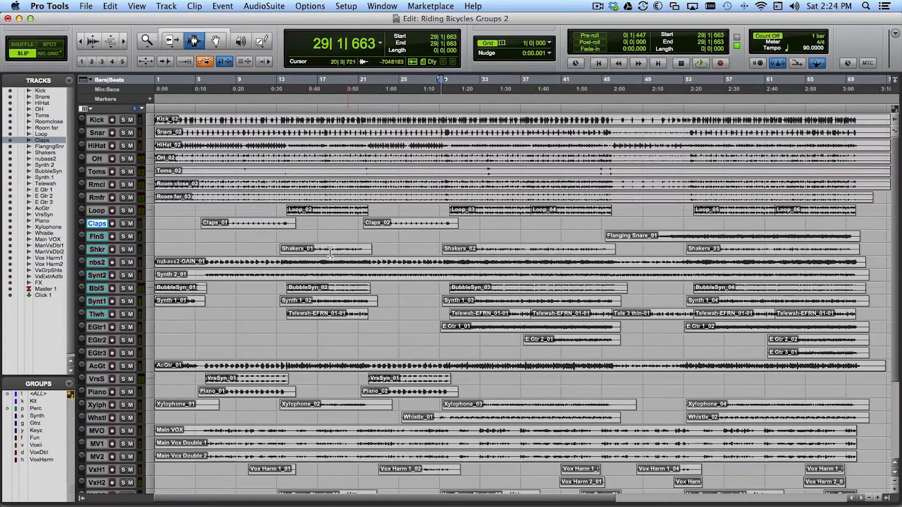
Activate the Kit, Synth, Keyz and Fun groups to view their track colors, and deactivate them all again.
{"action": "left_click", "coordinate": [32, 402]}
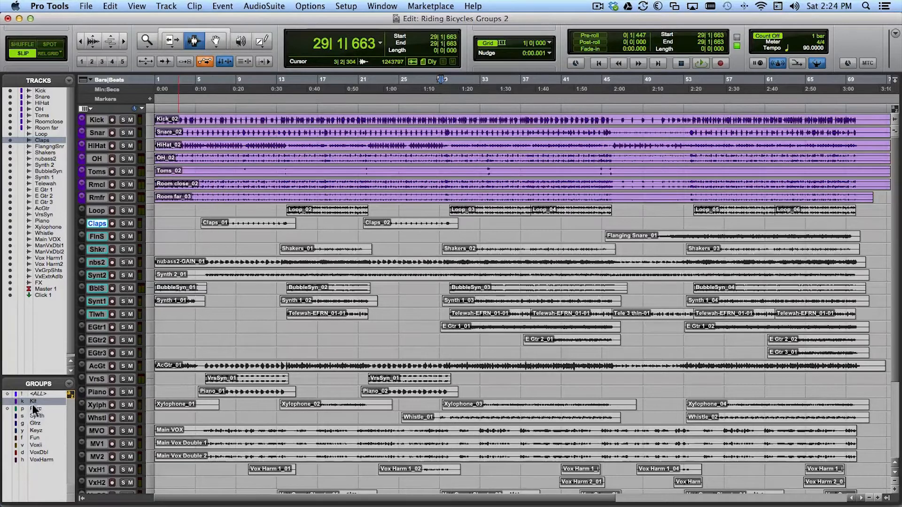
{"action": "left_click", "coordinate": [34, 417], "text": "shift"}
{"action": "left_click", "coordinate": [37, 430], "text": "shift"}
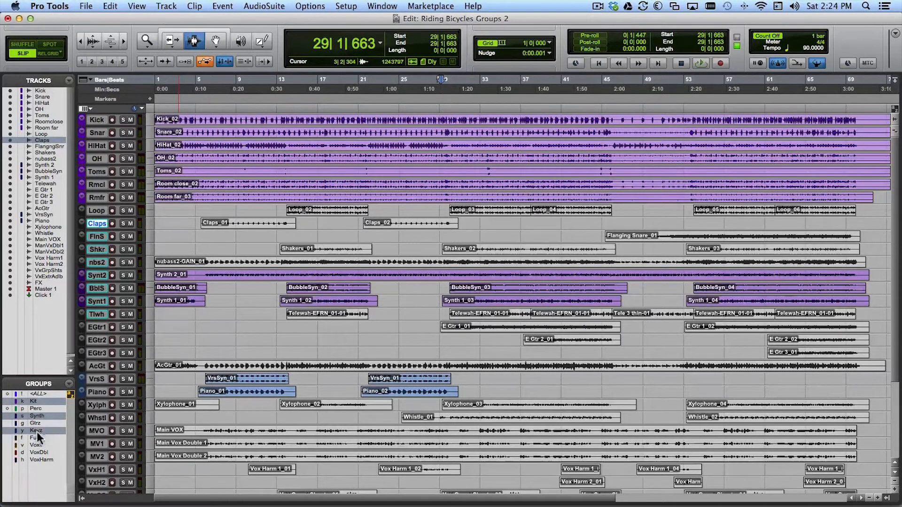
{"action": "left_click", "coordinate": [36, 437], "text": "shift"}
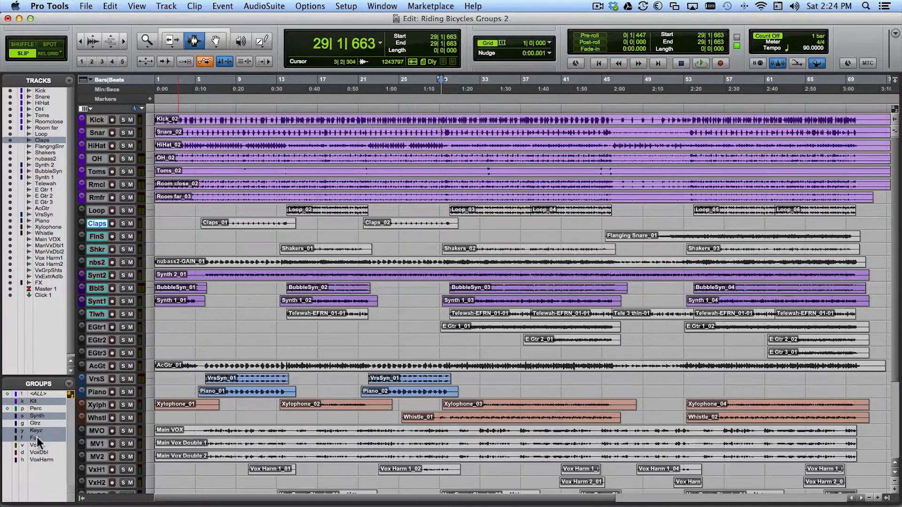
{"action": "left_click", "coordinate": [37, 437]}
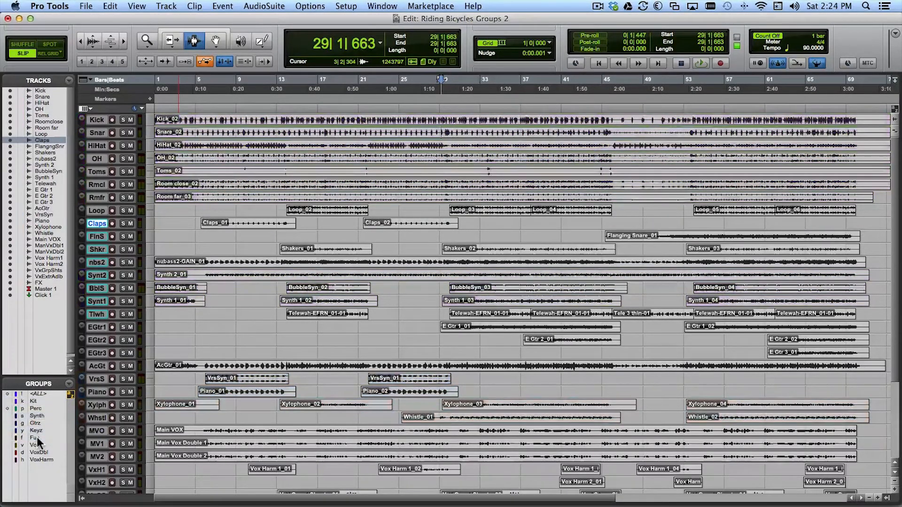
Activate the Voxii group to view its colored vocal tracks, and deactivate it again.
{"action": "left_click", "coordinate": [36, 445]}
{"action": "scroll", "coordinate": [455, 362], "scroll_direction": "down", "scroll_amount": 5}
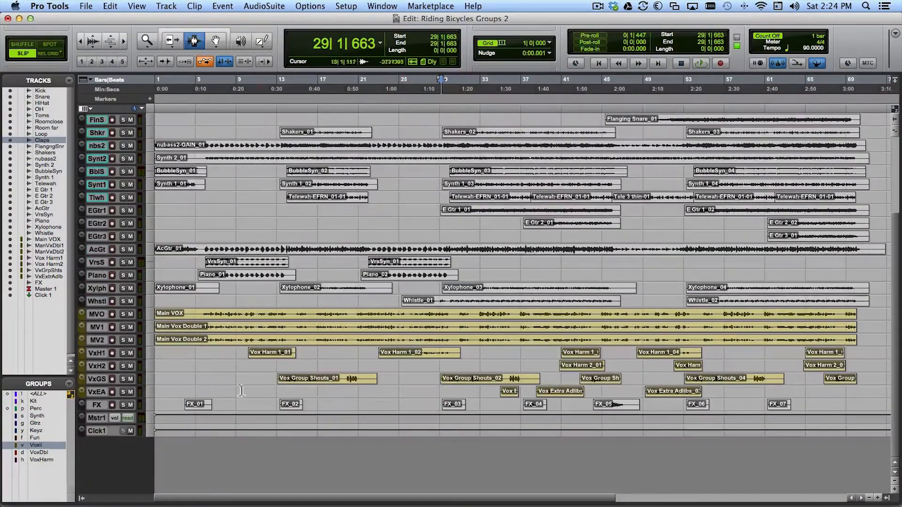
{"action": "left_click", "coordinate": [35, 445]}
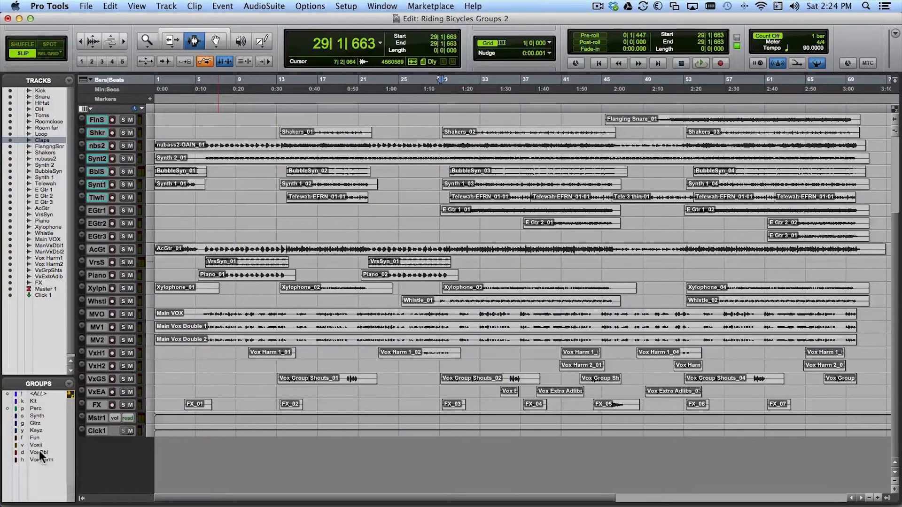
Activate the VoxDbl, VoxHarm and Voxii groups in the Edit window, and deactivate all three from the Mix window.
{"action": "left_click", "coordinate": [38, 452]}
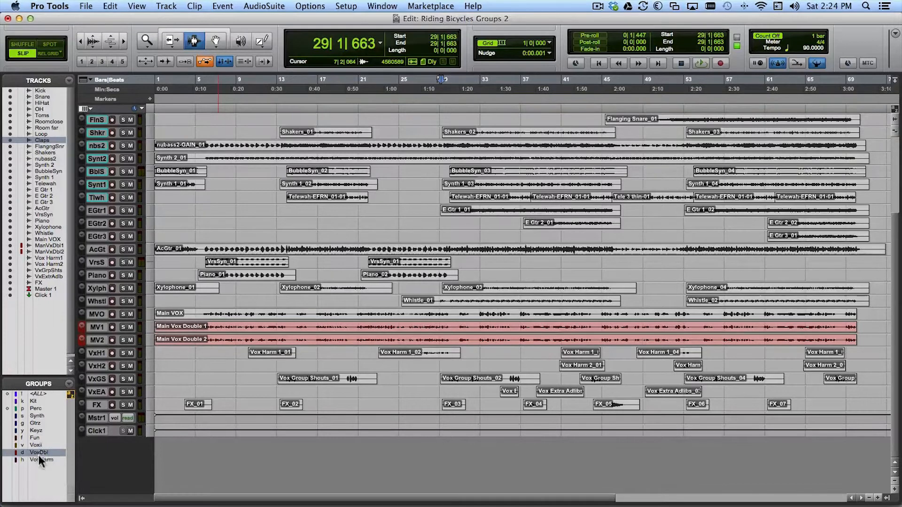
{"action": "left_click", "coordinate": [39, 459]}
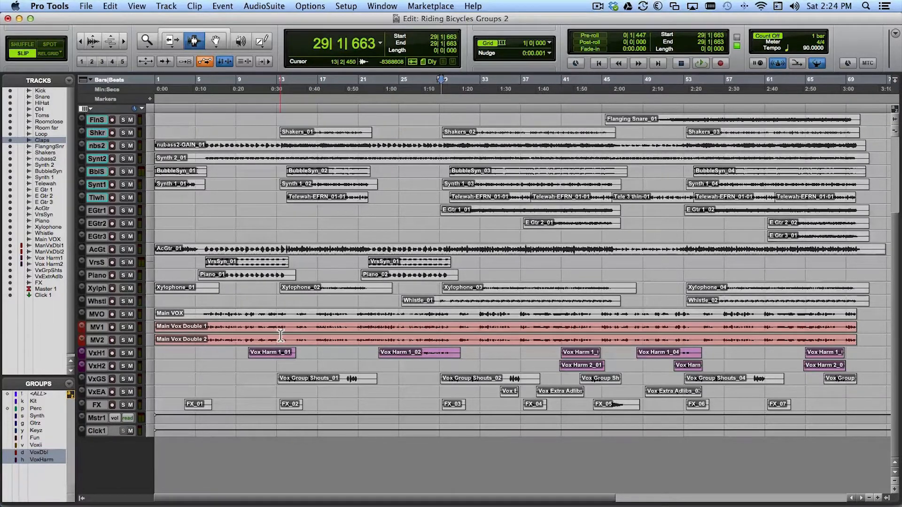
{"action": "left_click", "coordinate": [35, 445]}
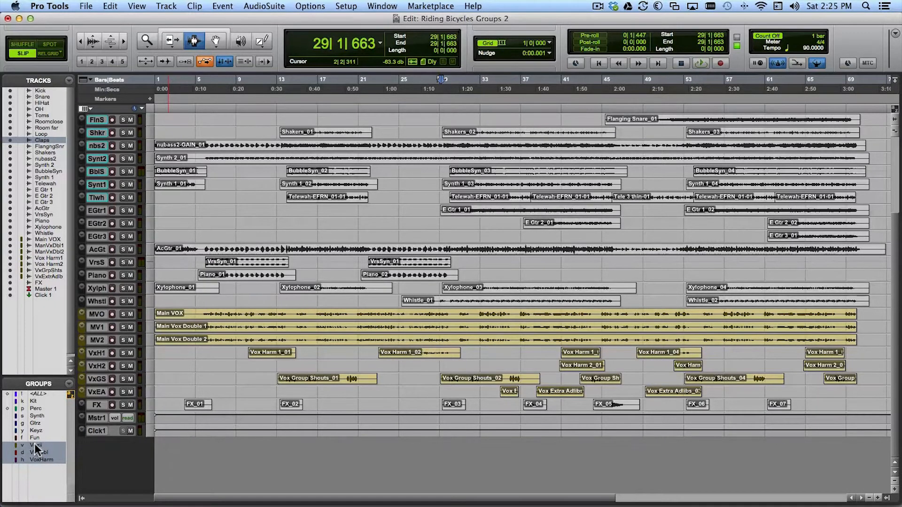
{"action": "key", "text": "super+equal"}
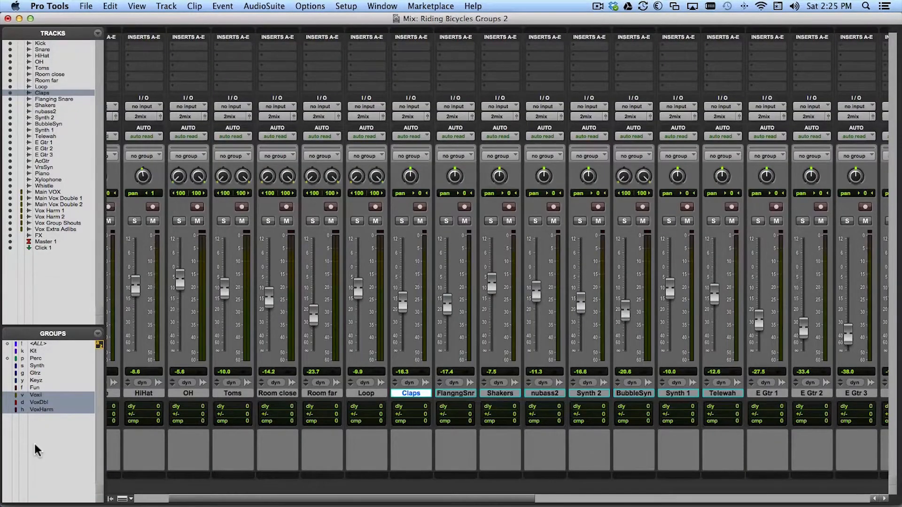
{"action": "left_click", "coordinate": [48, 404]}
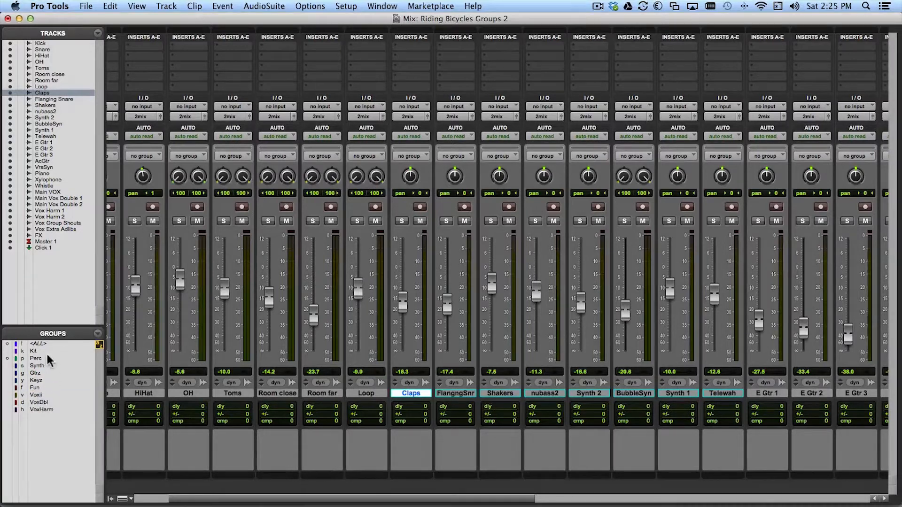
Activate the Kit, Synth and Gtrz groups in the Mix window to view their channel colors, and deactivate them from the Edit window.
{"action": "scroll", "coordinate": [263, 369], "scroll_direction": "left", "scroll_amount": 3}
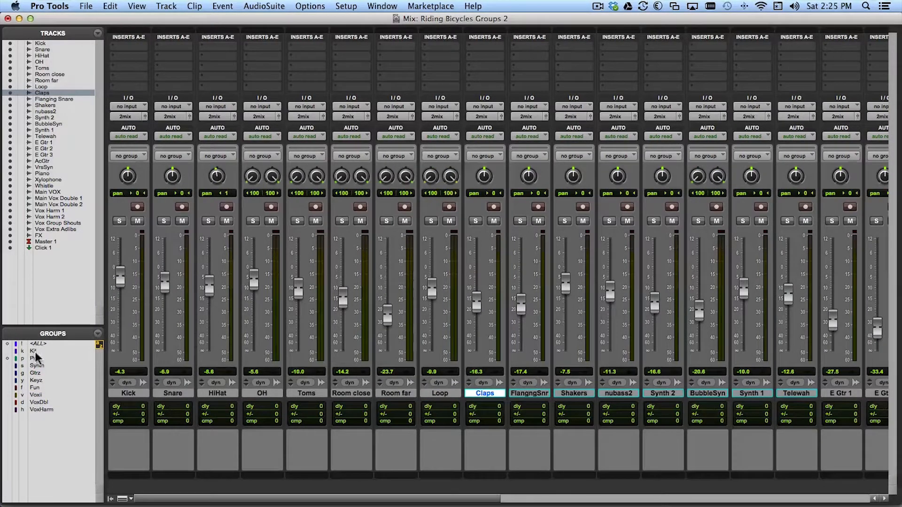
{"action": "left_click", "coordinate": [35, 352]}
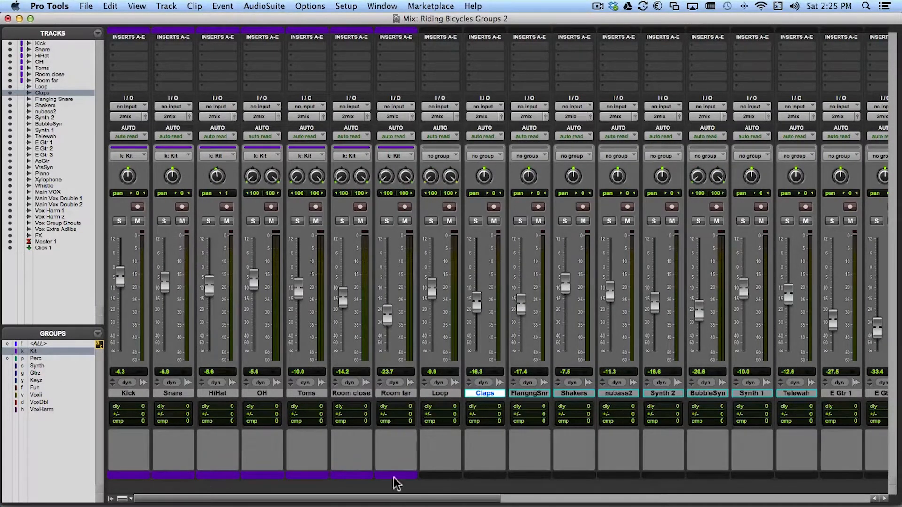
{"action": "left_click", "coordinate": [38, 366]}
{"action": "scroll", "coordinate": [583, 423], "scroll_direction": "right", "scroll_amount": 4}
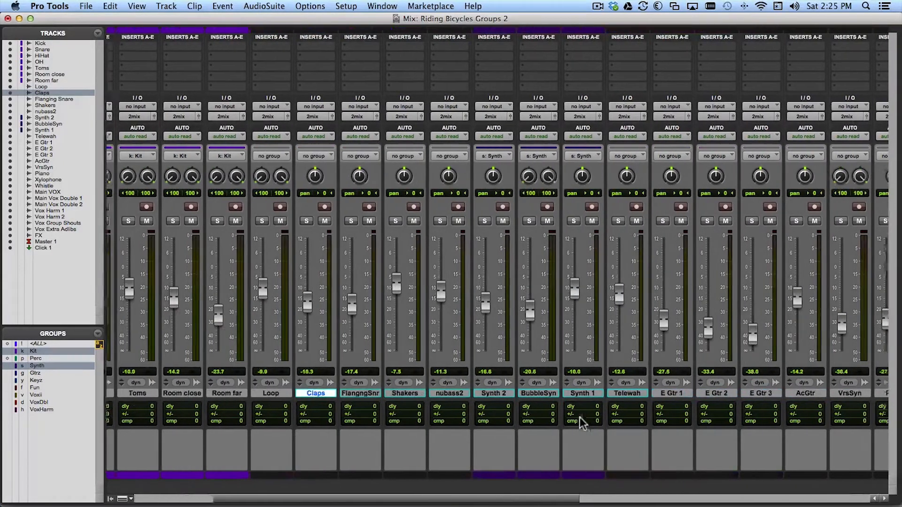
{"action": "scroll", "coordinate": [583, 422], "scroll_direction": "right", "scroll_amount": 1}
{"action": "left_click", "coordinate": [36, 373]}
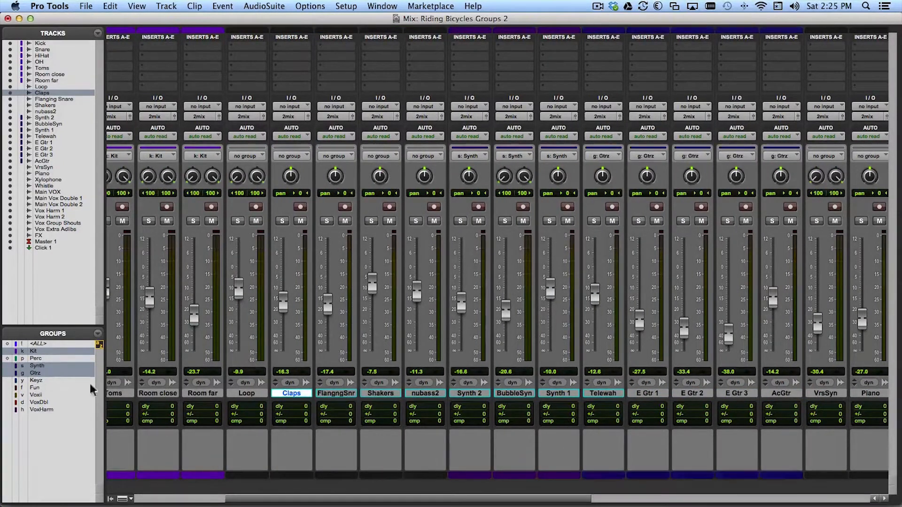
{"action": "scroll", "coordinate": [639, 394], "scroll_direction": "right", "scroll_amount": 5}
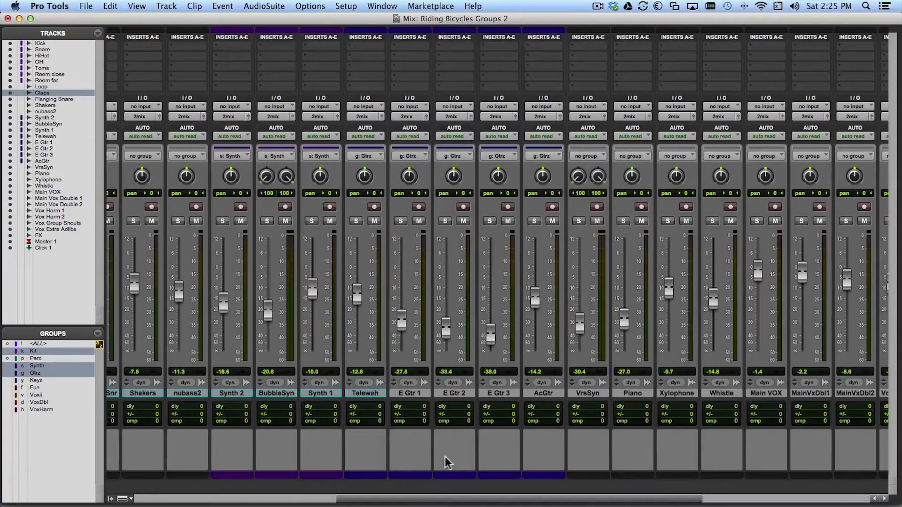
{"action": "scroll", "coordinate": [444, 457], "scroll_direction": "right", "scroll_amount": 2}
{"action": "key", "text": "super+equal"}
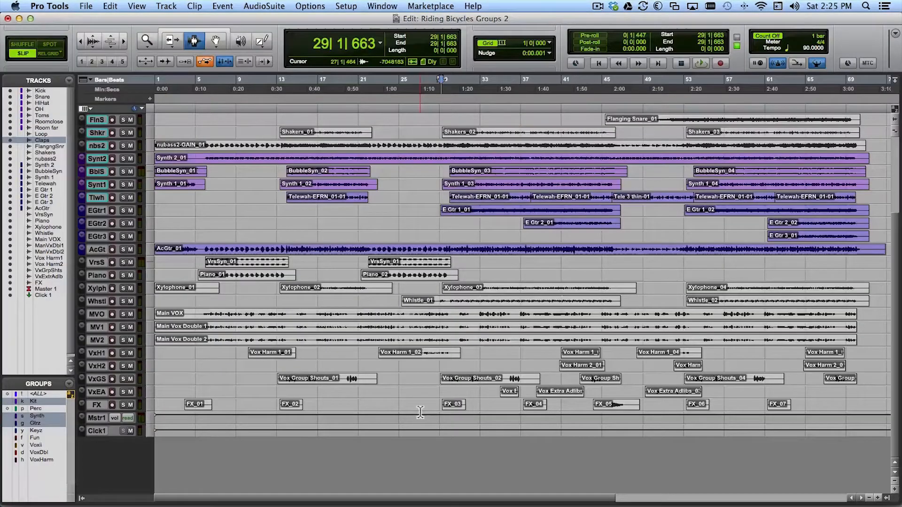
{"action": "left_click", "coordinate": [41, 417]}
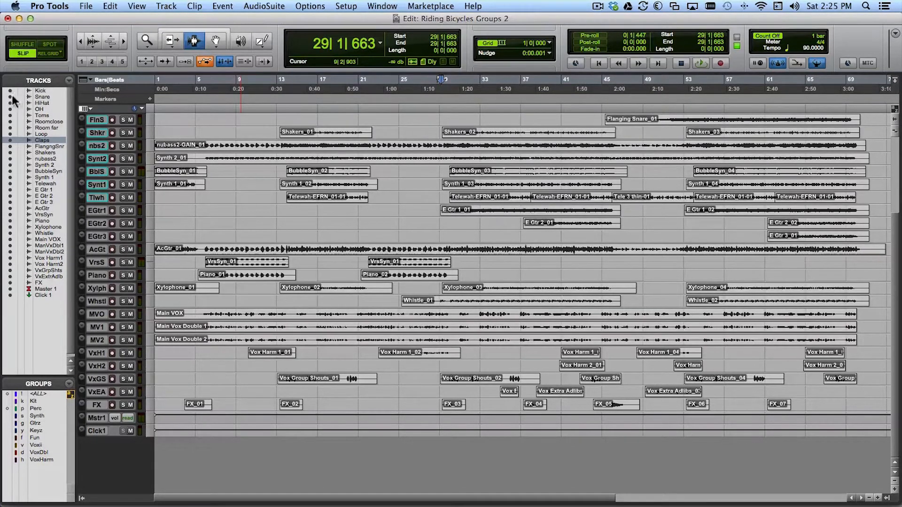
Hide the Kick, HiHat, Roomclose and Claps tracks and every track from nubass2 to Xylophone.
{"action": "scroll", "coordinate": [284, 249], "scroll_direction": "up", "scroll_amount": 5}
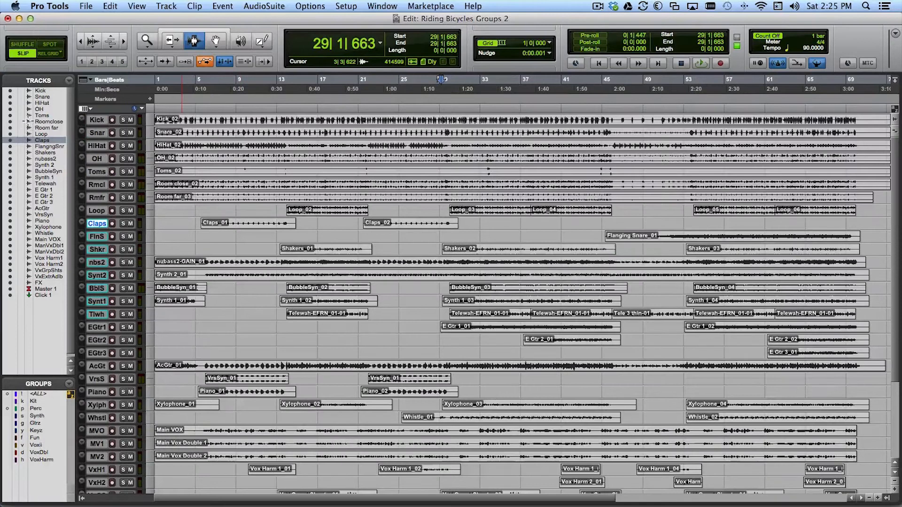
{"action": "left_click", "coordinate": [10, 90]}
{"action": "left_click", "coordinate": [9, 103]}
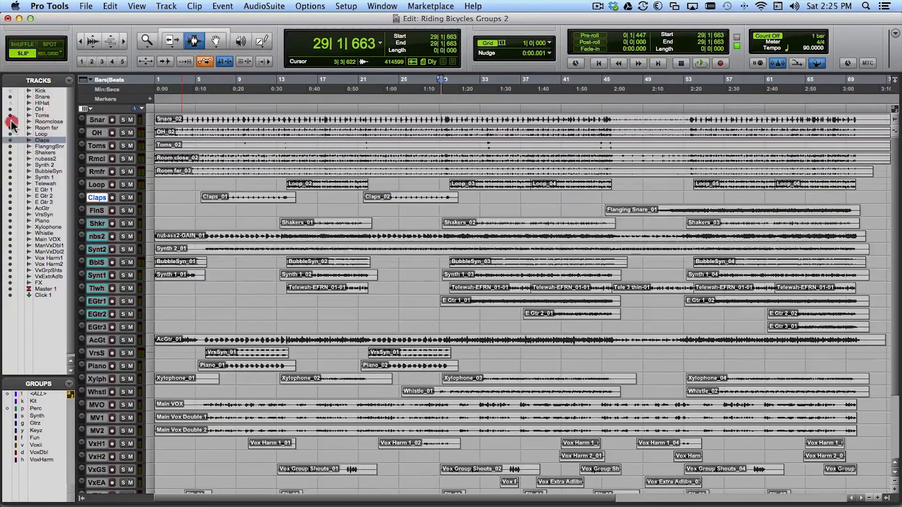
{"action": "left_click", "coordinate": [10, 121]}
{"action": "left_click", "coordinate": [10, 140]}
{"action": "left_click_drag", "start_coordinate": [9, 161], "coordinate": [9, 226]}
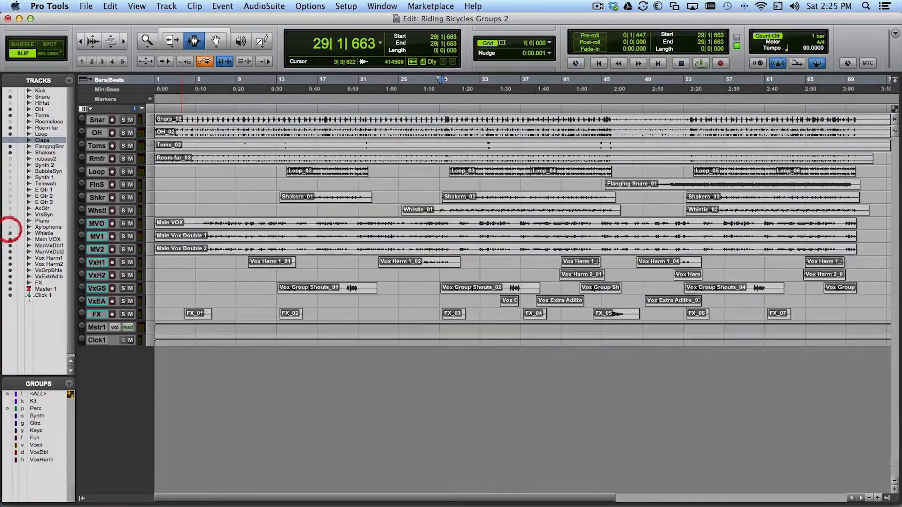
Hide all tracks at once and briefly play the session from the beginning.
{"action": "left_click", "coordinate": [10, 240], "text": "alt"}
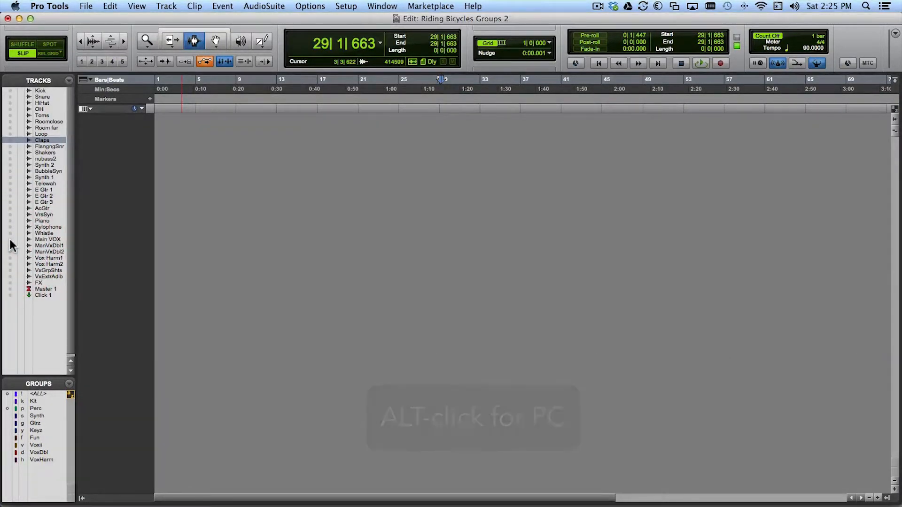
{"action": "key", "text": "Return"}
{"action": "key", "text": "space"}
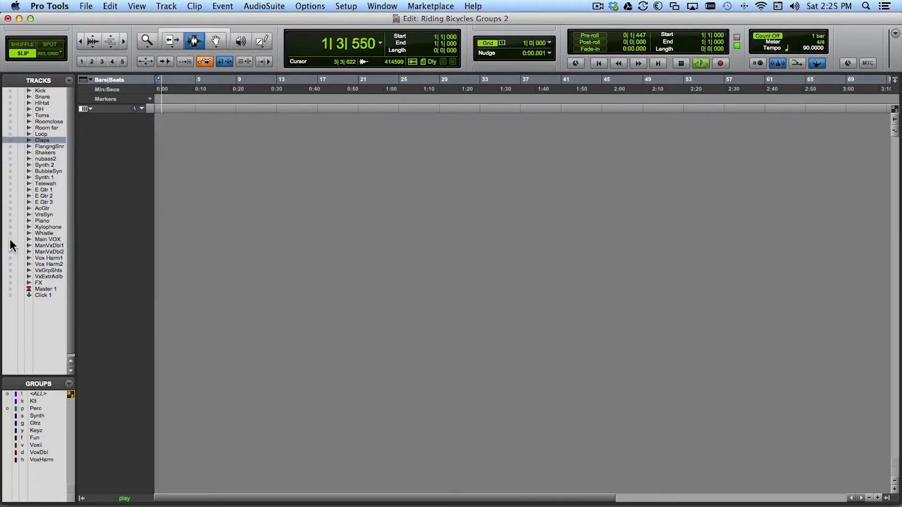
{"action": "key", "text": "space"}
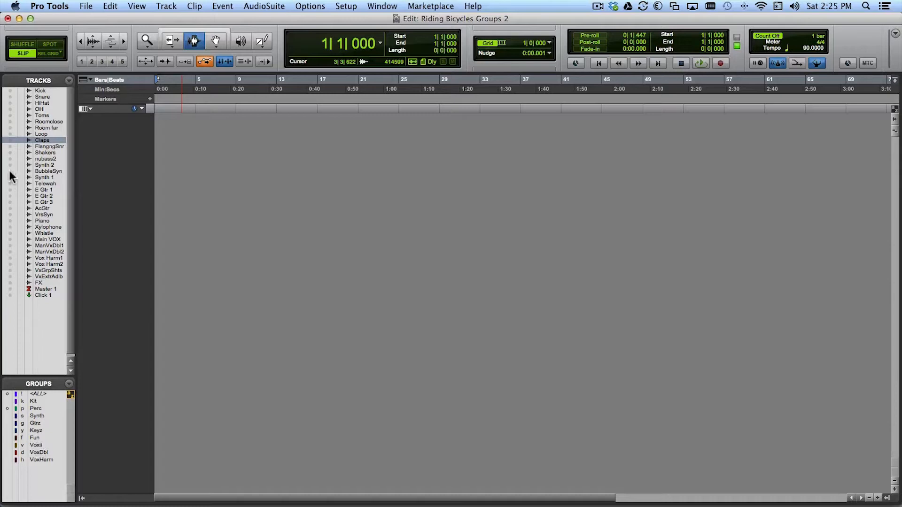
Show the tracks from Toms to E Gtr 1 and briefly play the session from bar 6.
{"action": "left_click_drag", "start_coordinate": [11, 115], "coordinate": [10, 190]}
{"action": "left_click", "coordinate": [270, 157]}
{"action": "key", "text": "space"}
{"action": "left_click", "coordinate": [214, 235]}
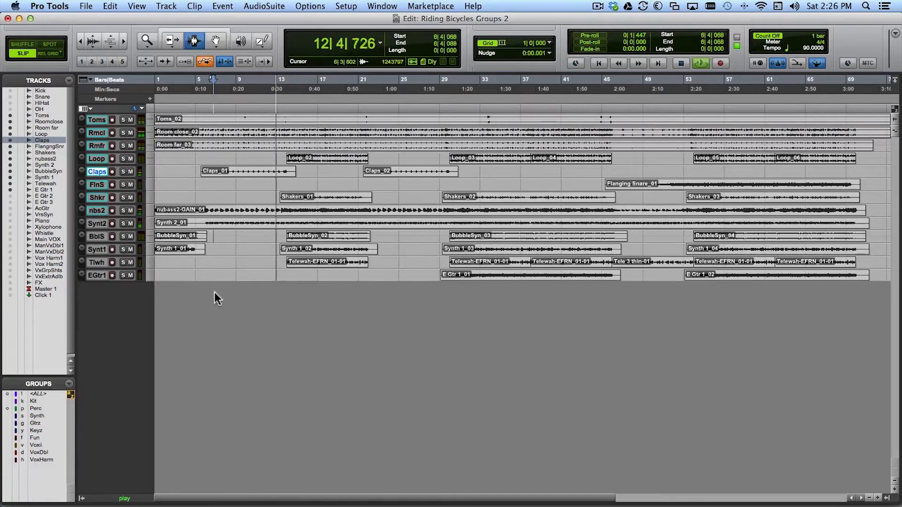
{"action": "key", "text": "space"}
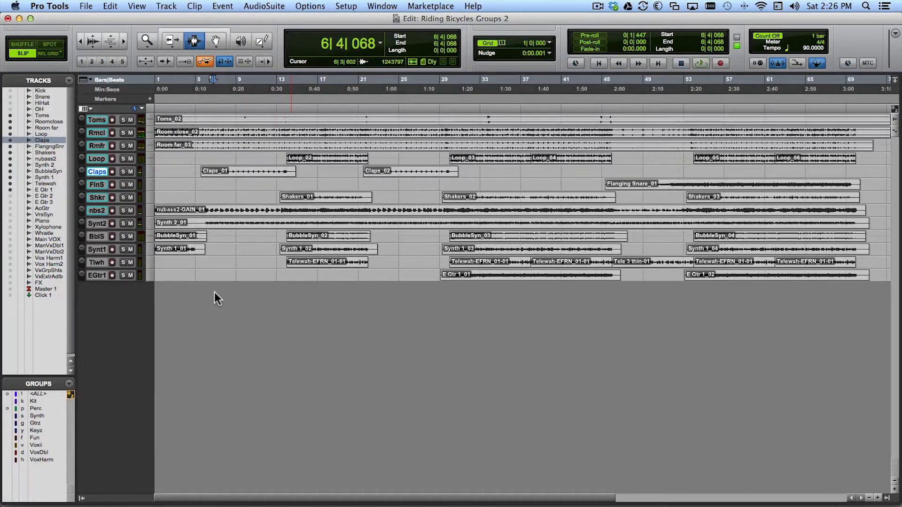
Show all tracks of the session at once.
{"action": "left_click", "coordinate": [10, 208], "text": "alt"}
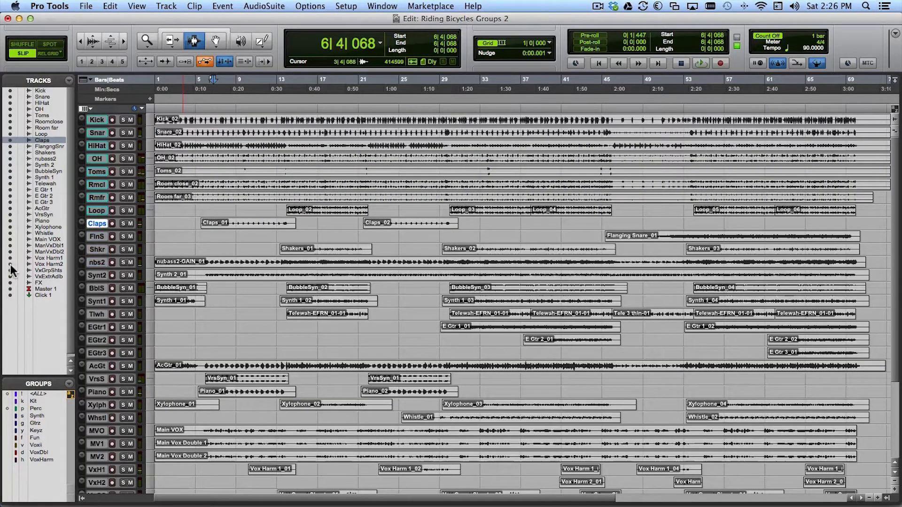
Switch to the Mix window, show only the Kit group's tracks and bring all tracks back.
{"action": "key", "text": "super+equal"}
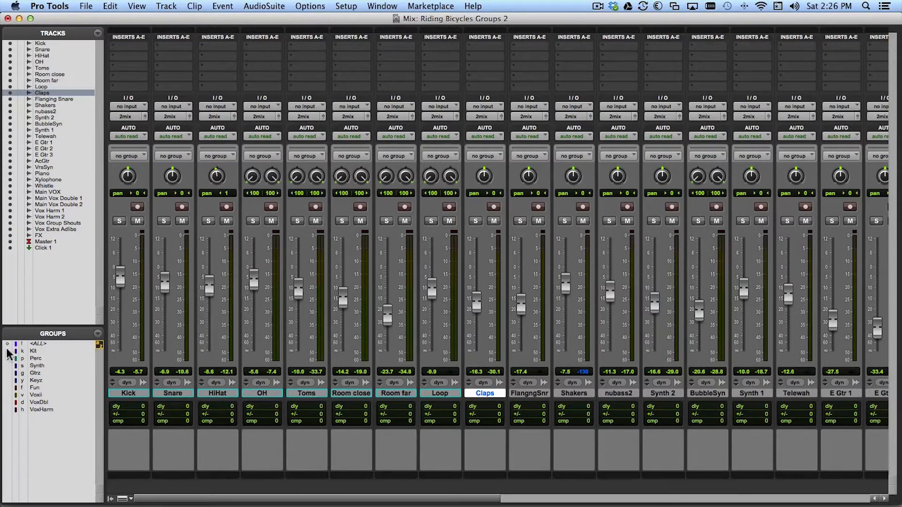
{"action": "left_click", "coordinate": [19, 351]}
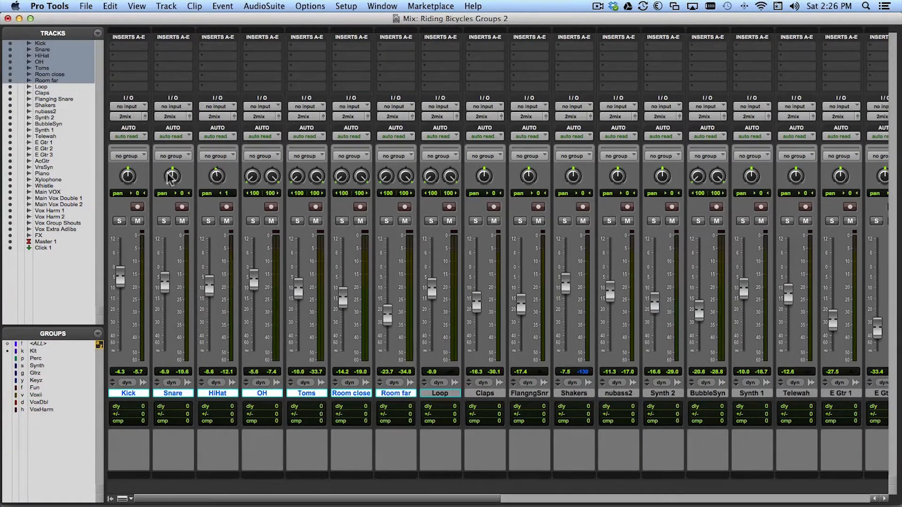
{"action": "left_click", "coordinate": [97, 34]}
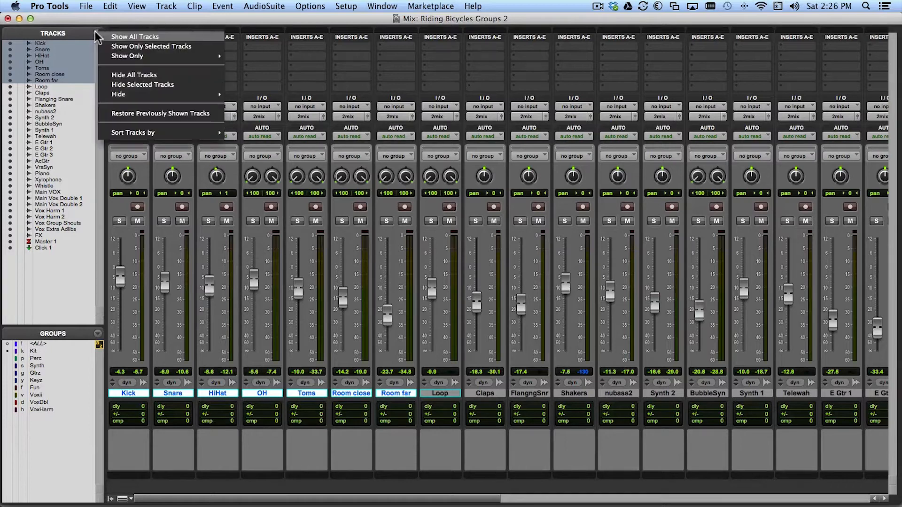
{"action": "left_click", "coordinate": [160, 47]}
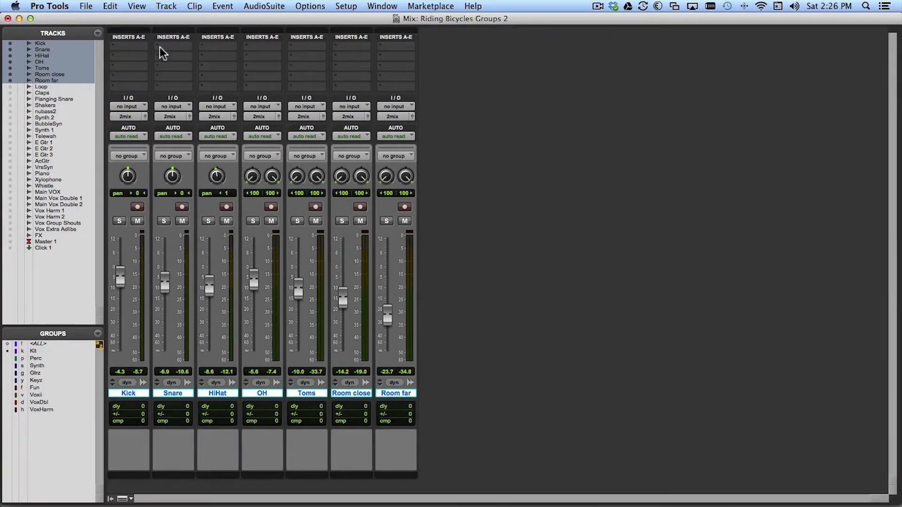
{"action": "left_click", "coordinate": [9, 111], "text": "alt"}
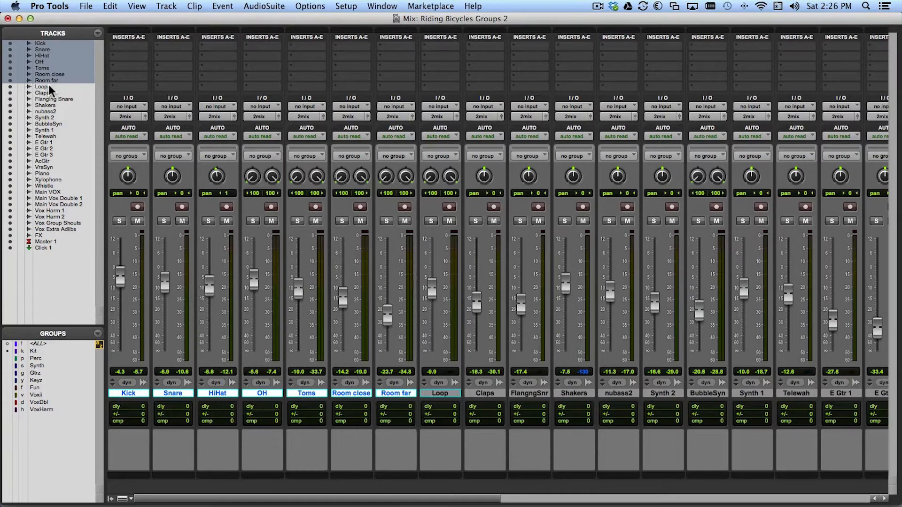
Select the Gtrz group's tracks, show only those selected tracks and bring all tracks back.
{"action": "left_click", "coordinate": [9, 373]}
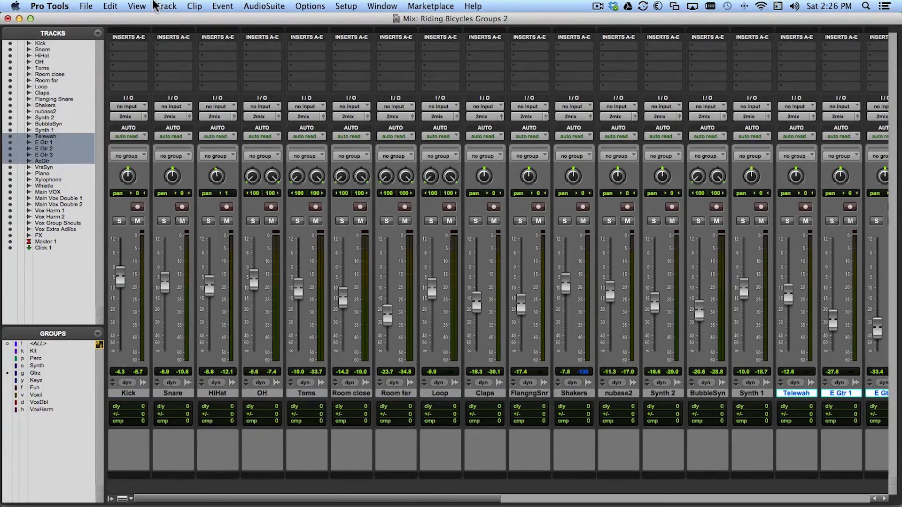
{"action": "left_click", "coordinate": [97, 33]}
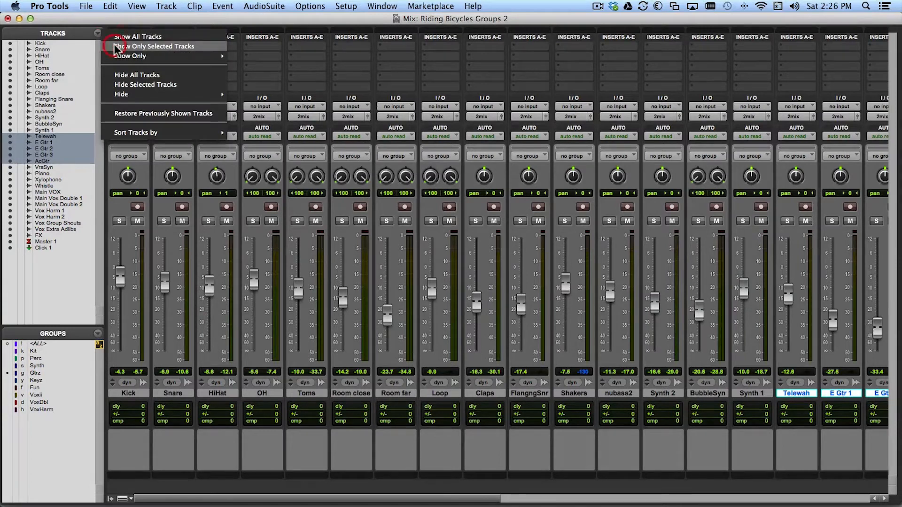
{"action": "left_click", "coordinate": [116, 47]}
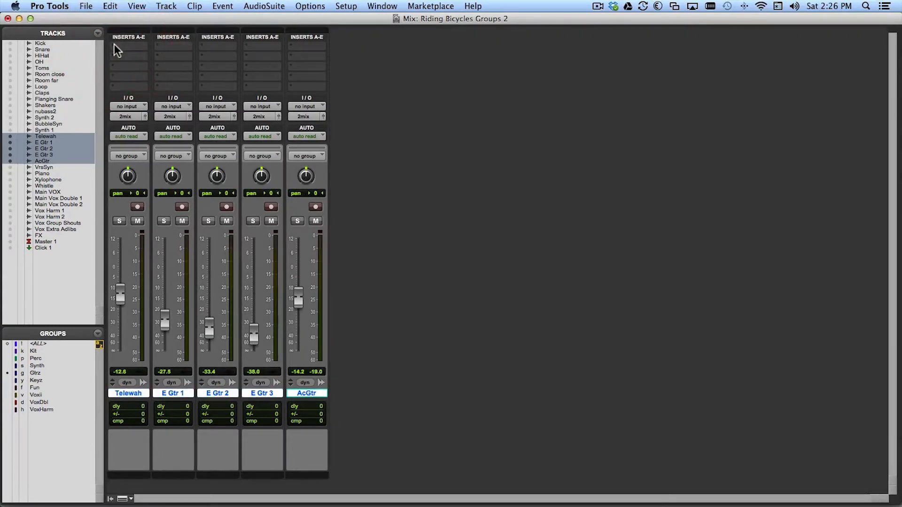
{"action": "left_click", "coordinate": [10, 192], "text": "alt"}
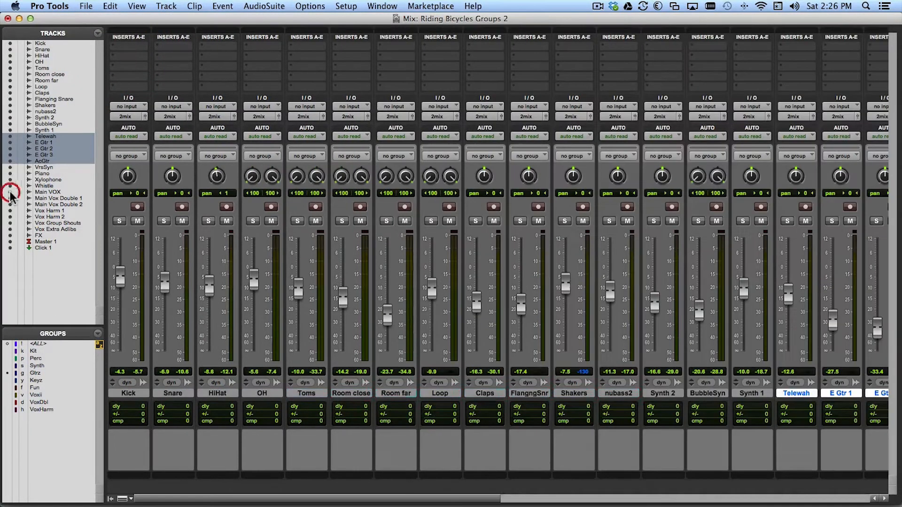
Select the Kit group's tracks, hide the selected tracks and show them again.
{"action": "left_click", "coordinate": [8, 353]}
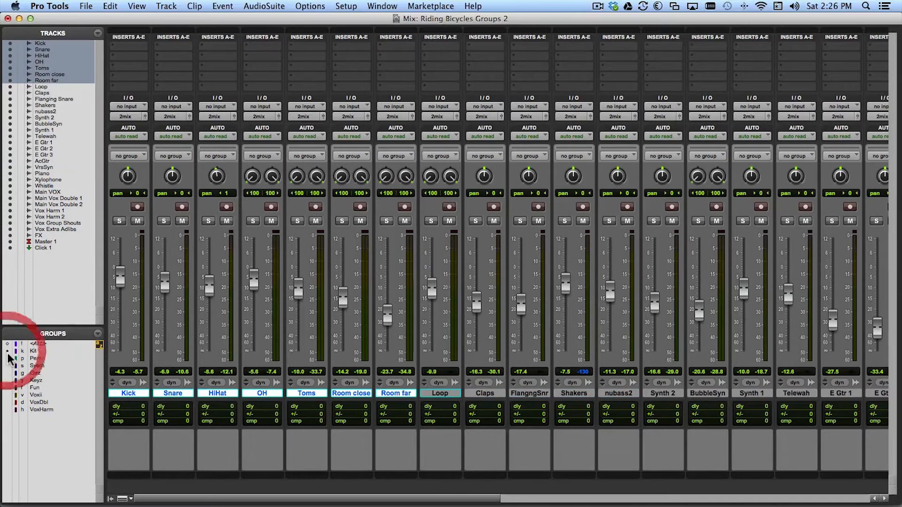
{"action": "left_click", "coordinate": [99, 32]}
{"action": "left_click", "coordinate": [123, 85]}
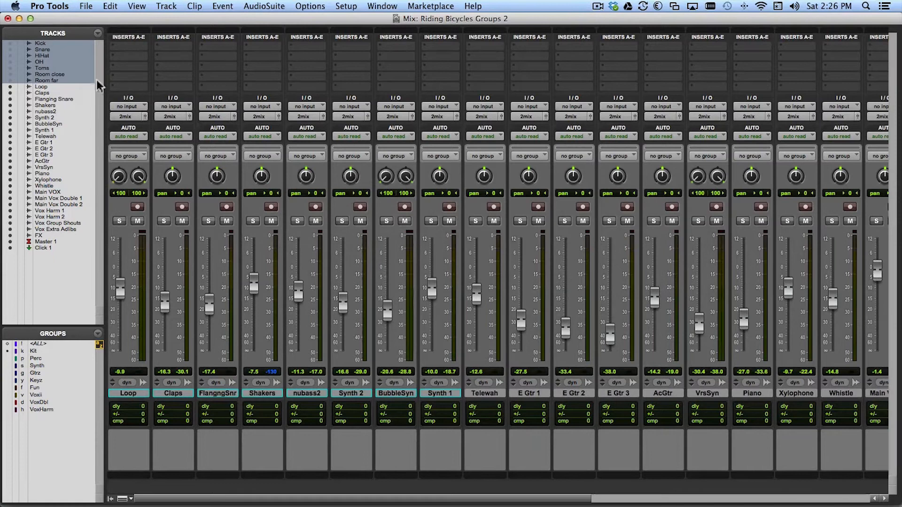
{"action": "left_click", "coordinate": [10, 68]}
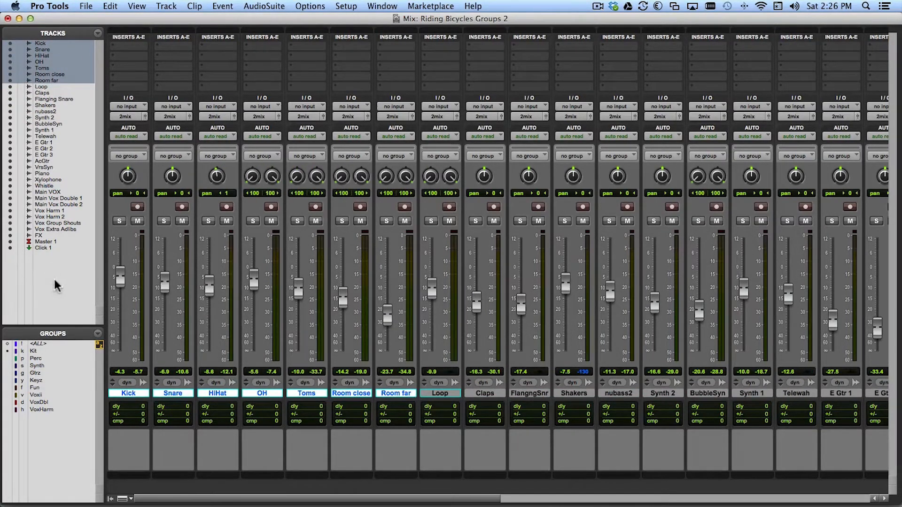
Select the Synth group's tracks and switch the selection to the Kit group's tracks.
{"action": "left_click", "coordinate": [10, 366]}
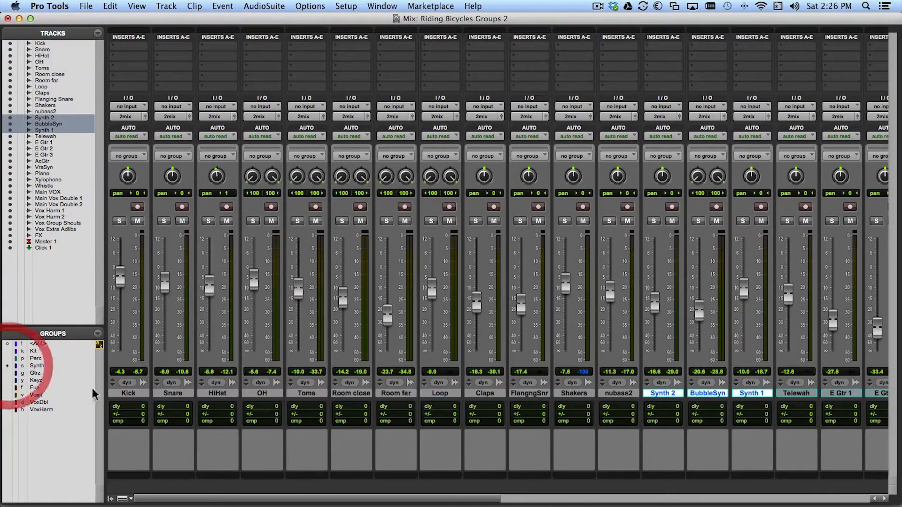
{"action": "left_click", "coordinate": [9, 351]}
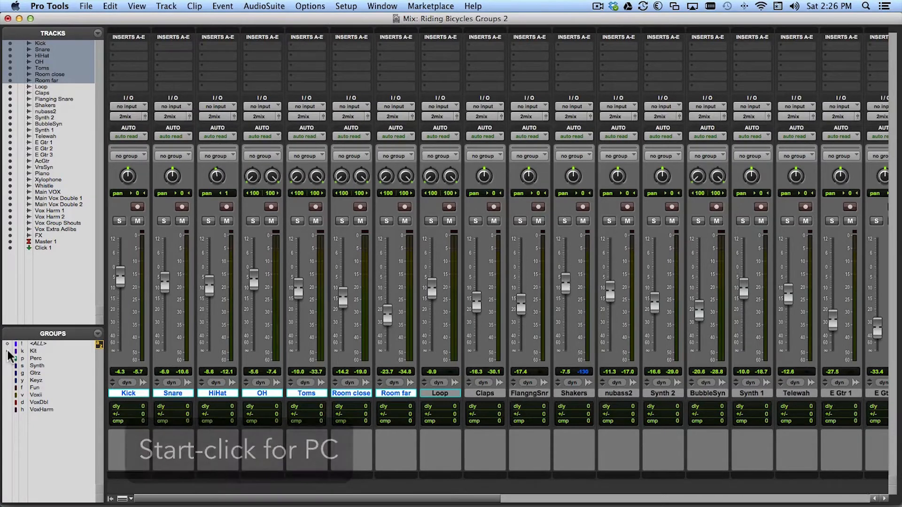
With only the Gtrz group's tracks shown, set E Gtr 1 to -19.3 dB and E Gtr 2 and E Gtr 3 to -25.6 dB, and show all tracks.
{"action": "left_click", "coordinate": [8, 374], "text": "ctrl+super"}
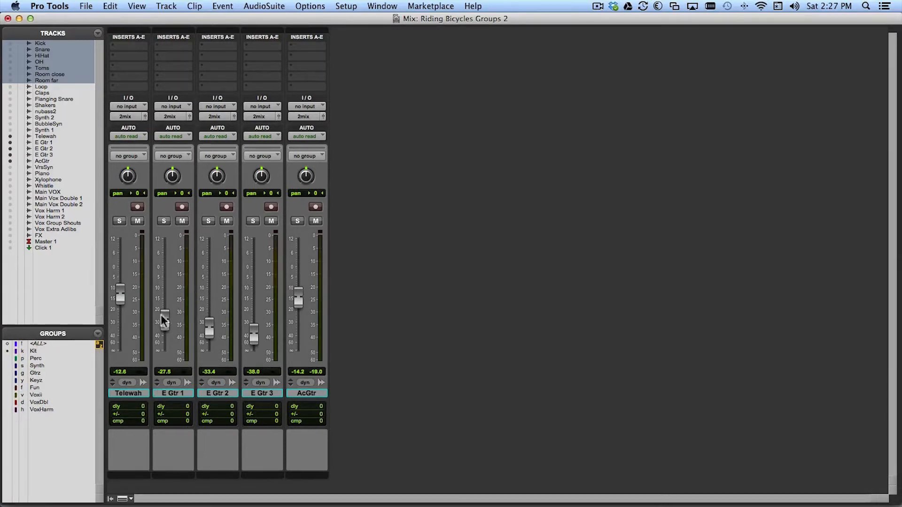
{"action": "left_click_drag", "start_coordinate": [165, 316], "coordinate": [165, 310]}
{"action": "left_click_drag", "start_coordinate": [209, 331], "coordinate": [209, 317]}
{"action": "left_click_drag", "start_coordinate": [253, 335], "coordinate": [255, 317]}
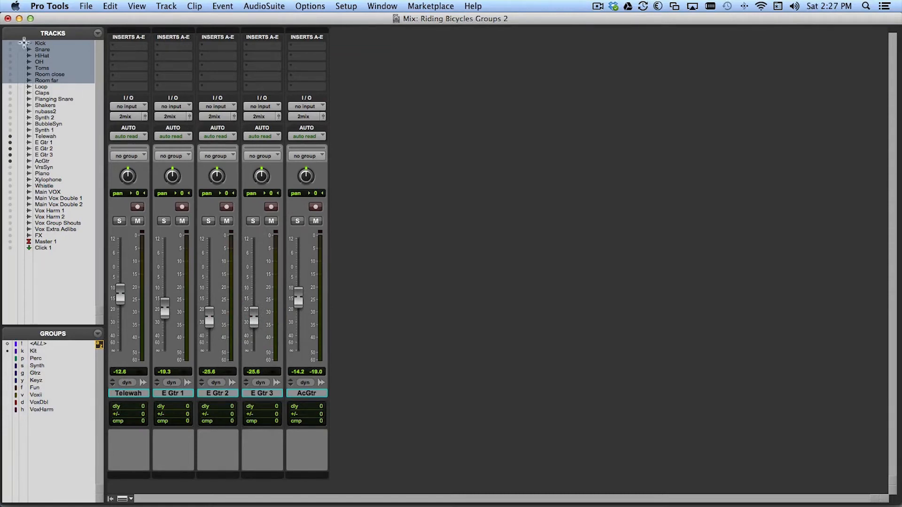
{"action": "left_click", "coordinate": [10, 123], "text": "alt"}
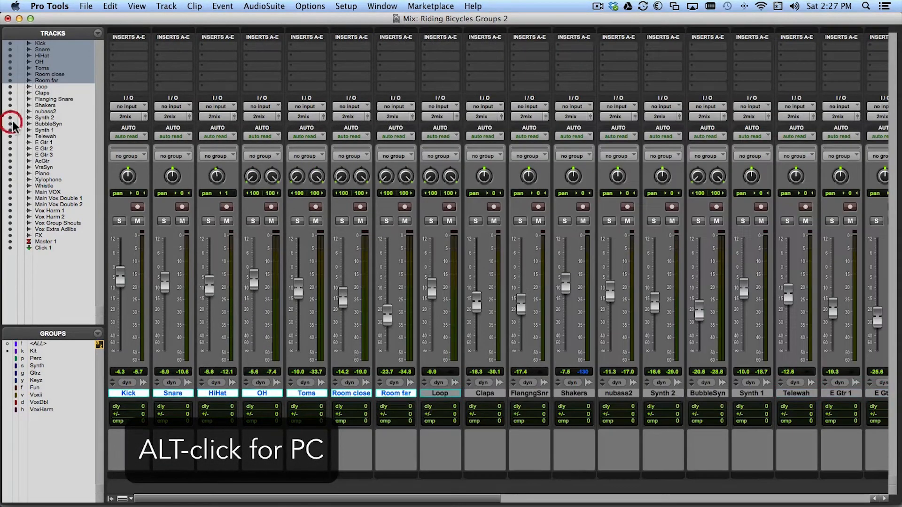
Show only the Gtrz group's tracks and bring all tracks back, twice in a row.
{"action": "left_click", "coordinate": [19, 373], "text": "ctrl"}
{"action": "left_click", "coordinate": [97, 33]}
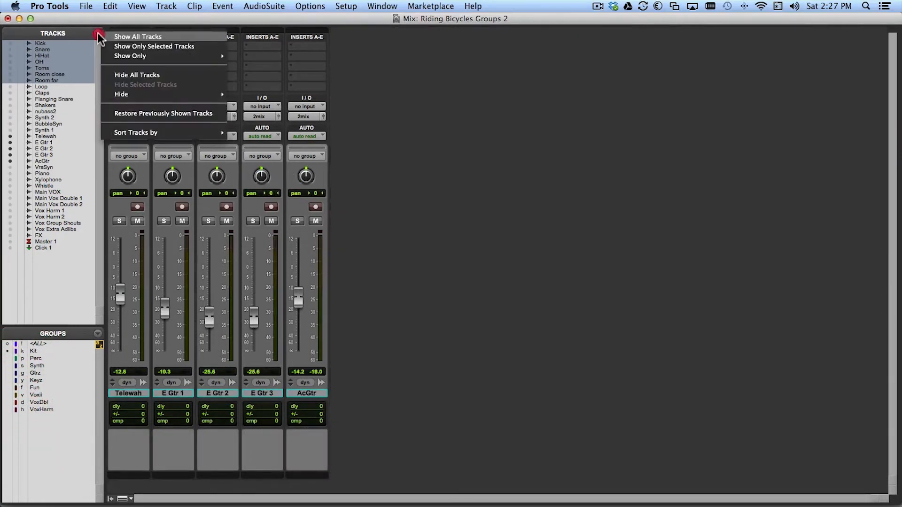
{"action": "left_click", "coordinate": [165, 38]}
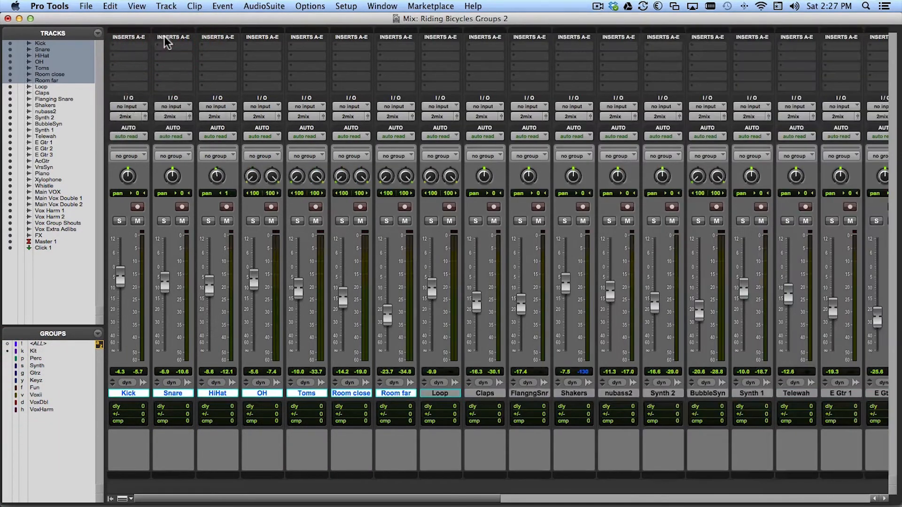
{"action": "left_click", "coordinate": [8, 374]}
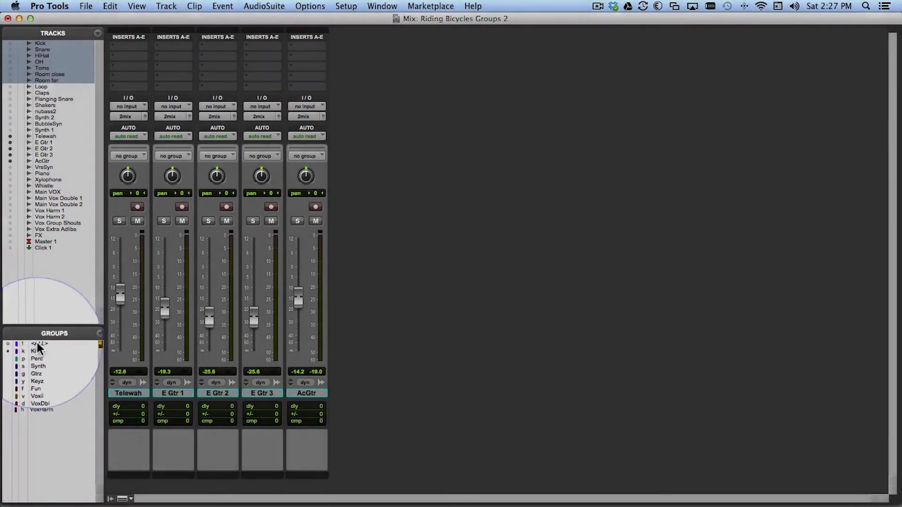
{"action": "left_click", "coordinate": [7, 346]}
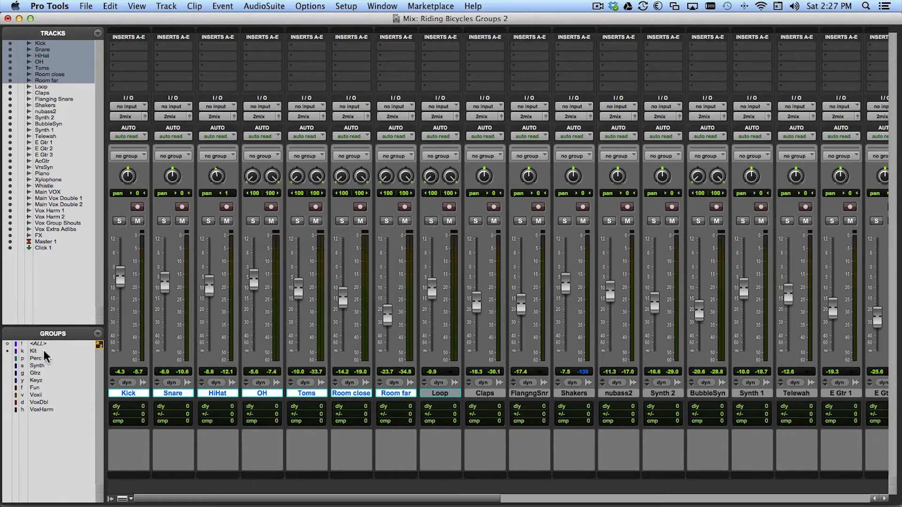
Hide the tracks of the Kit, Perc, Fun and Keyz groups one group after another.
{"action": "left_click", "coordinate": [6, 351], "text": "ctrl+shift"}
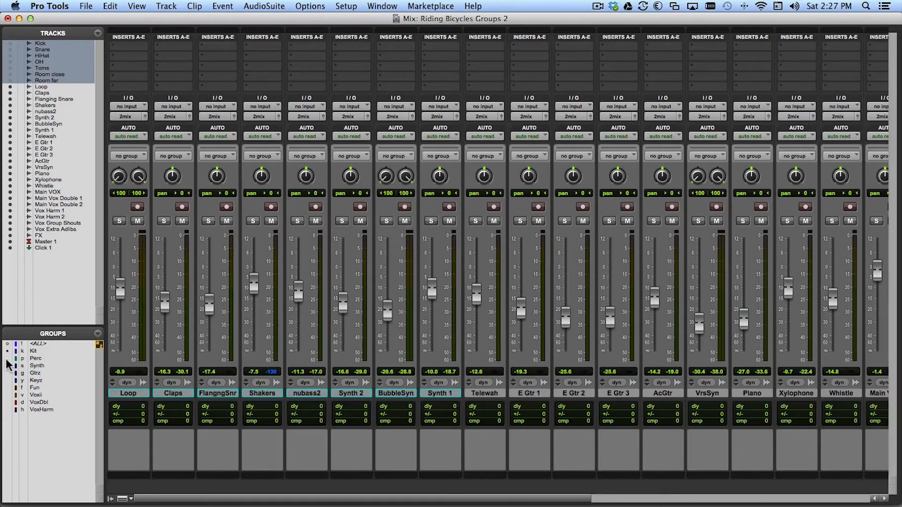
{"action": "left_click", "coordinate": [7, 359], "text": "ctrl+shift"}
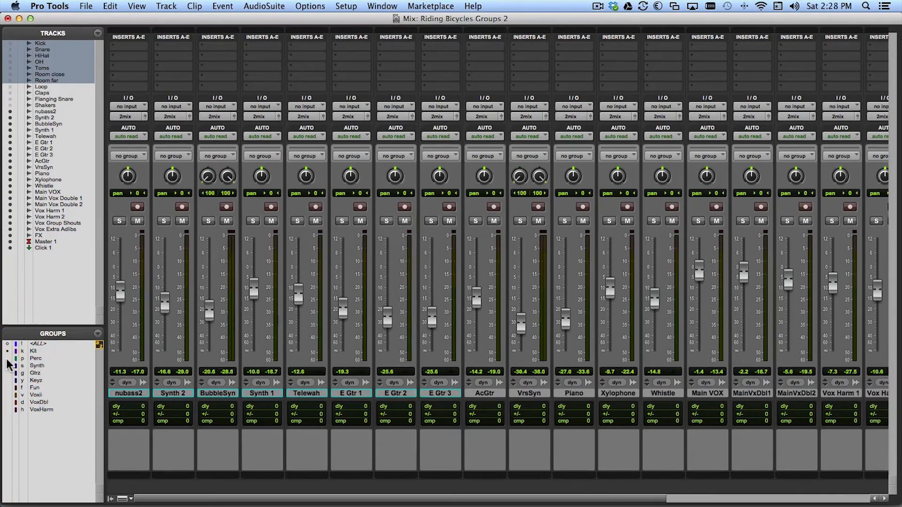
{"action": "left_click", "coordinate": [8, 387], "text": "ctrl+shift"}
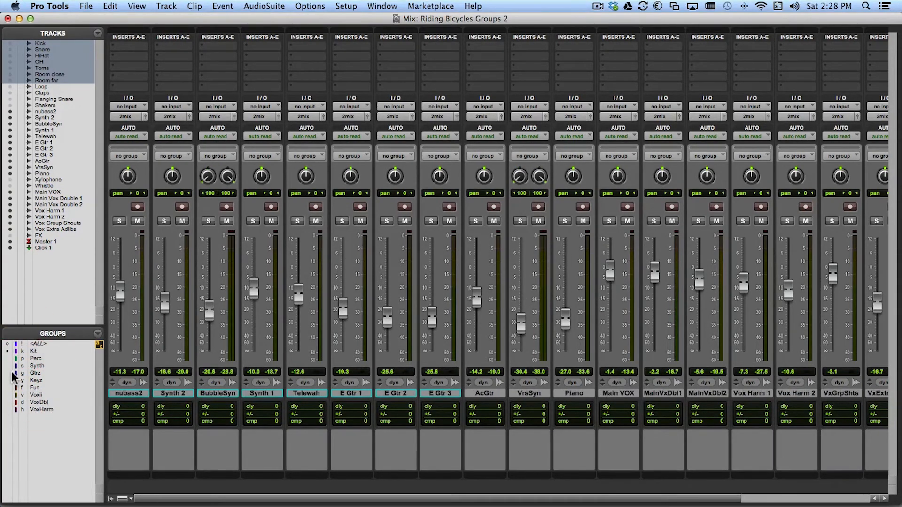
{"action": "left_click", "coordinate": [7, 381], "text": "ctrl+shift"}
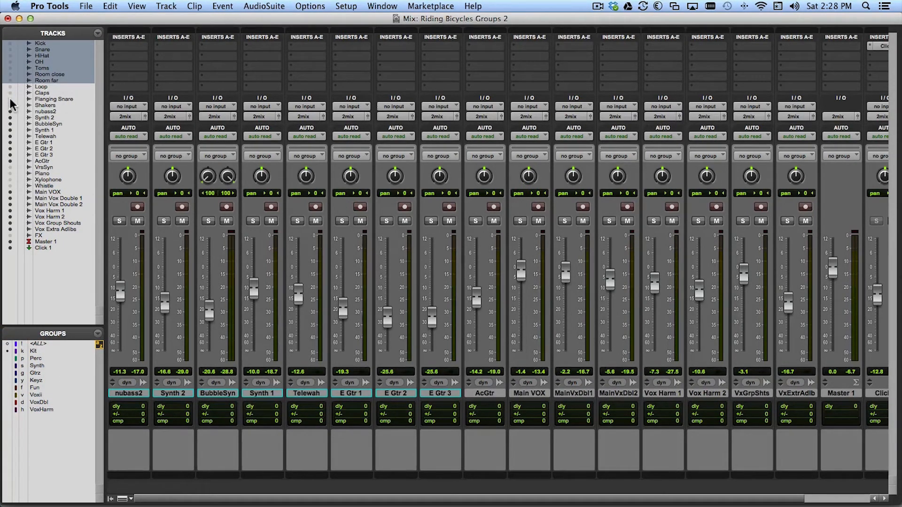
Show all tracks of the session in the Mix window through the ALL group.
{"action": "left_click", "coordinate": [97, 33]}
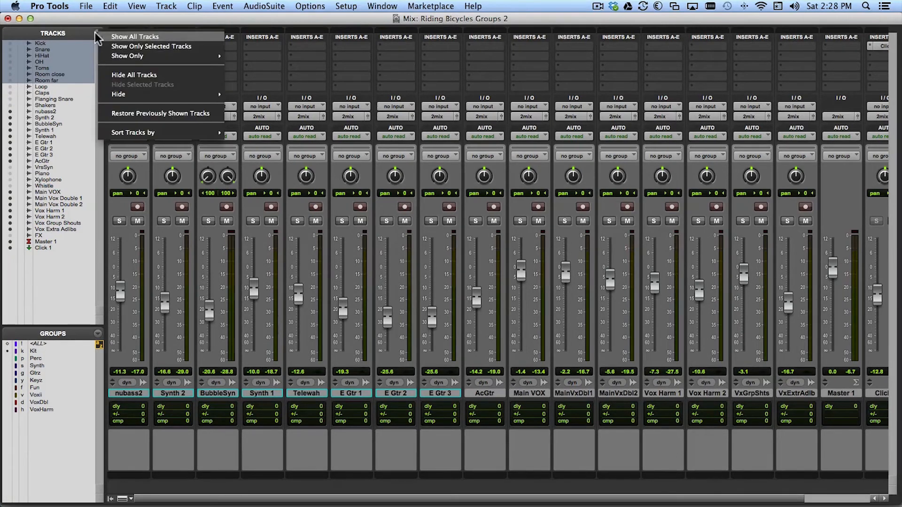
{"action": "left_click", "coordinate": [172, 399]}
{"action": "left_click", "coordinate": [7, 346]}
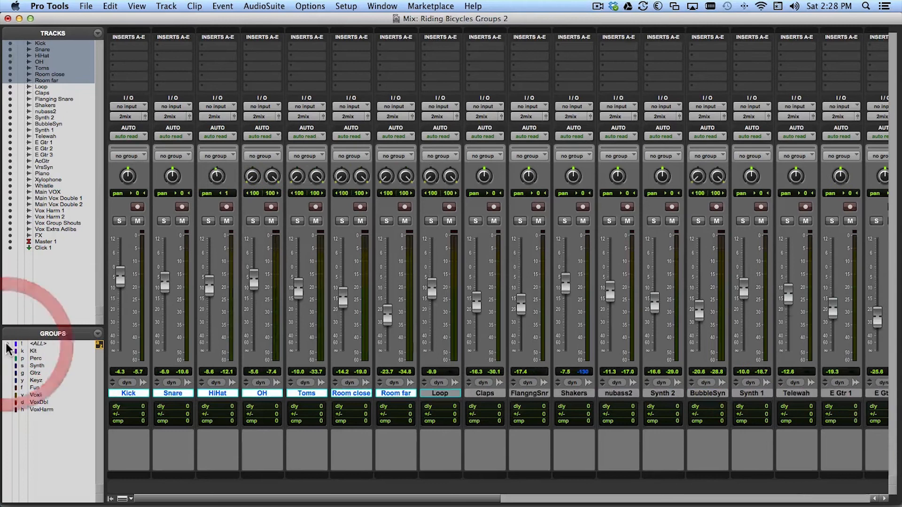